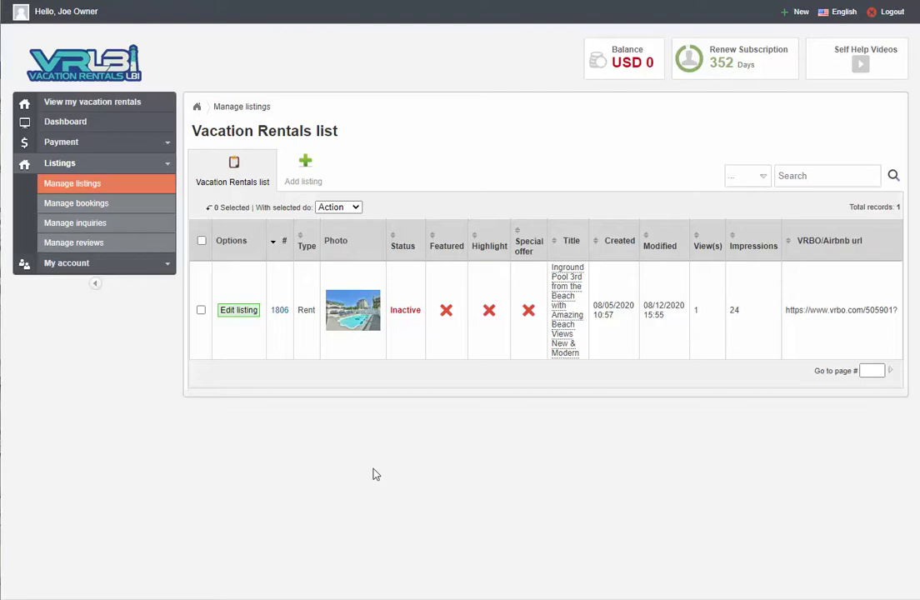
- Reveal the Edit listing options menu for listing 1806 in the rentals list
mouse_move(236, 315)
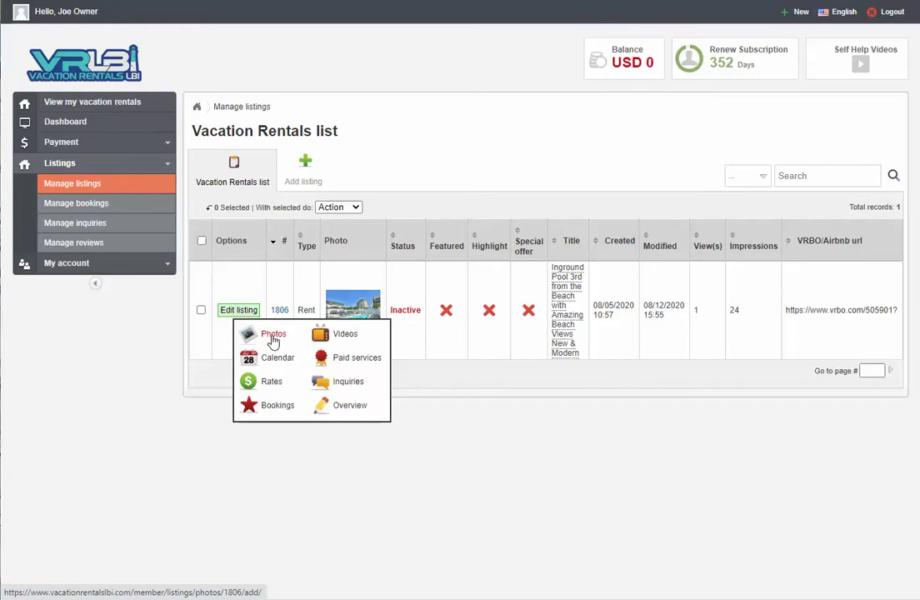
- Open the Photos page for listing 1806 and look over its thumbnails
click(273, 337)
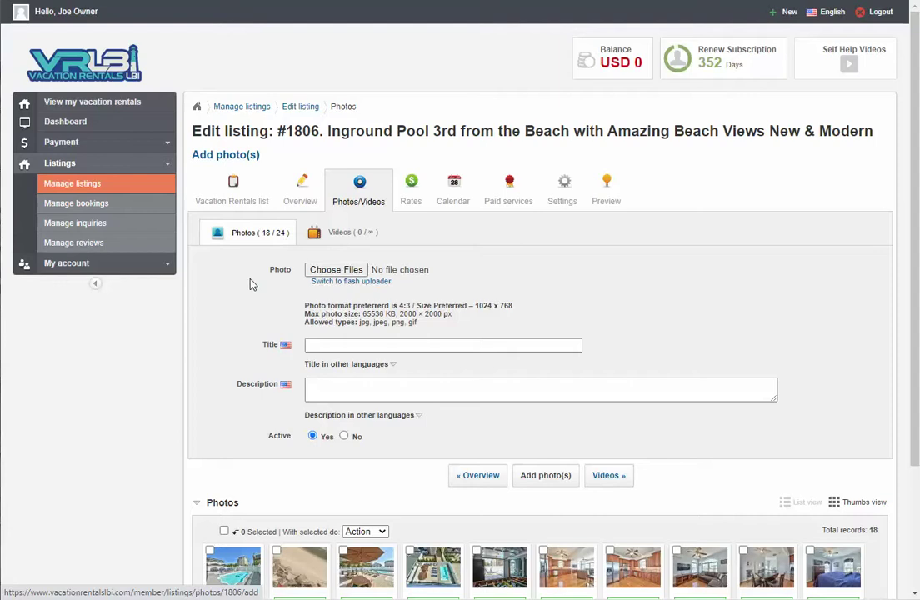
scroll(250, 284, down, 2)
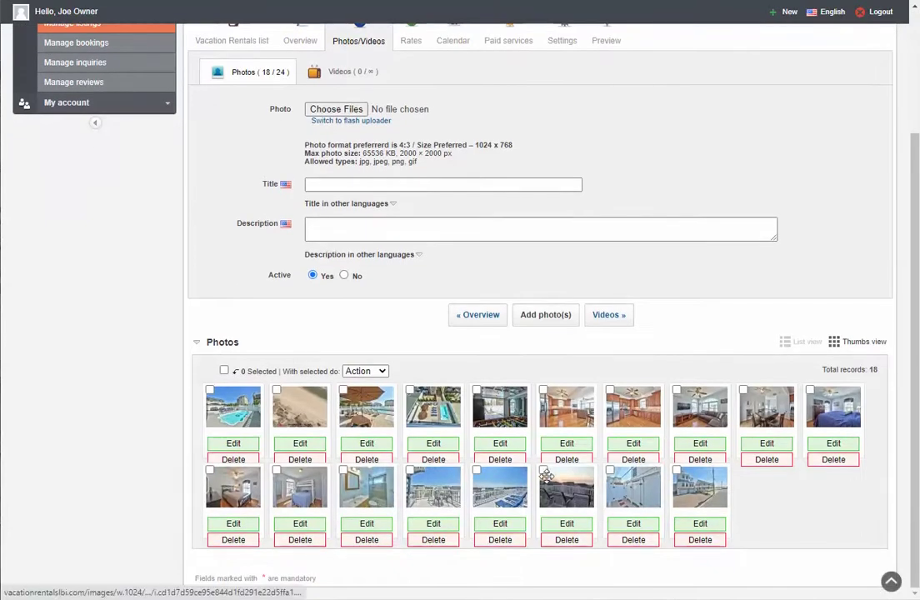
scroll(471, 411, up, 2)
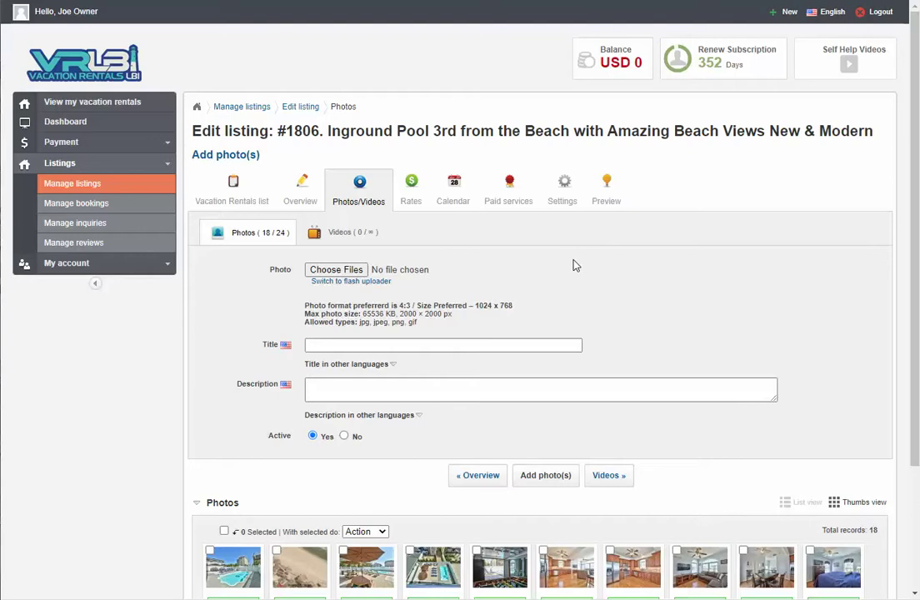
- Upload Listing#1-01 as a new photo to listing 1806
click(338, 274)
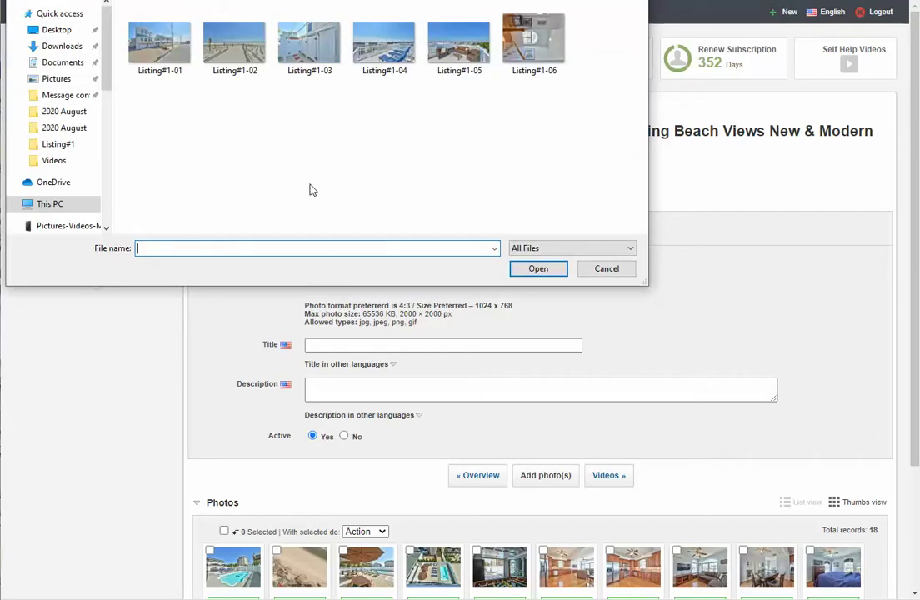
click(165, 52)
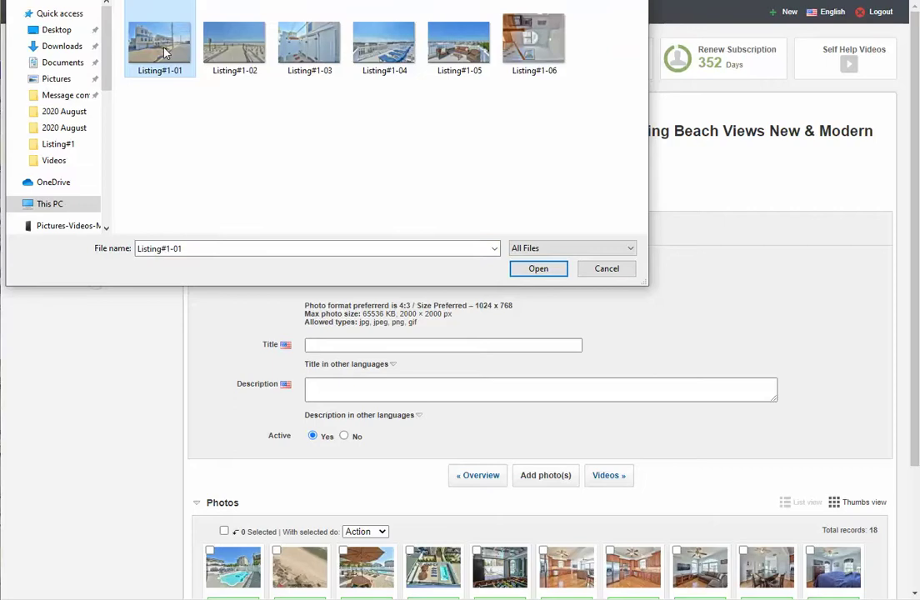
click(537, 269)
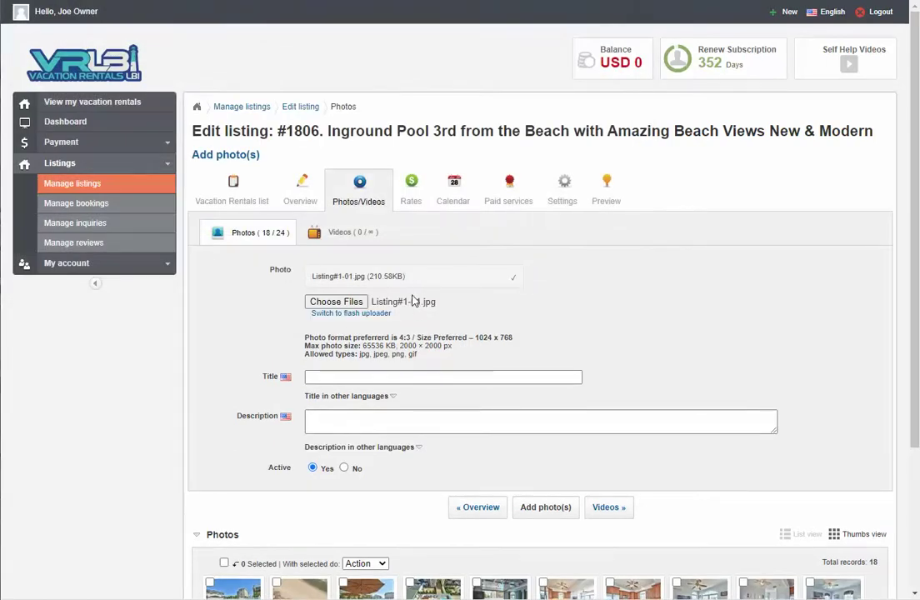
click(350, 305)
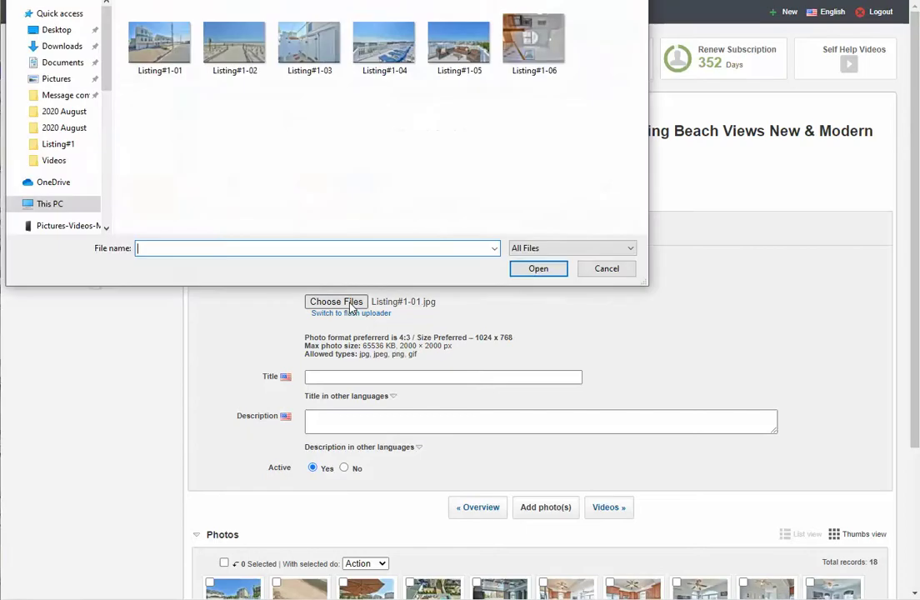
click(597, 270)
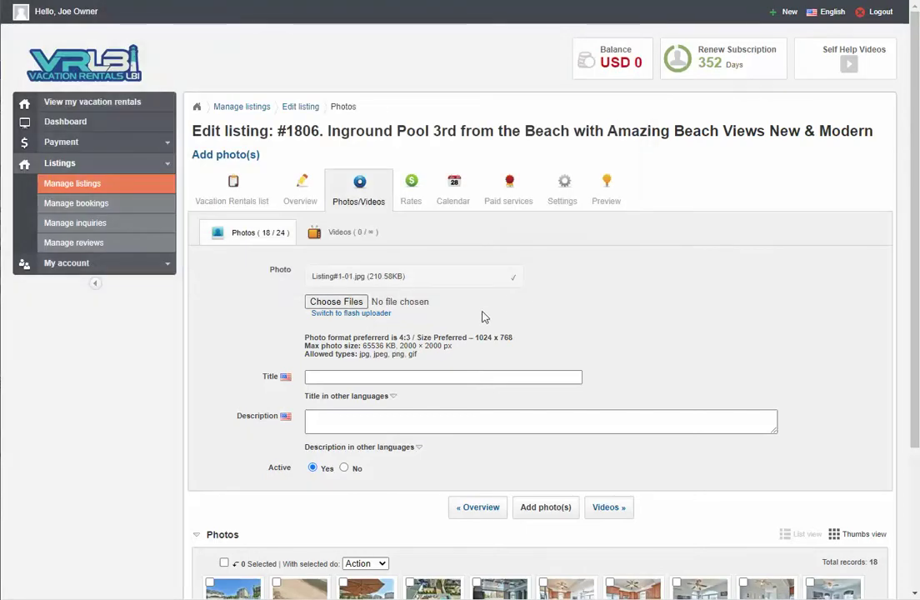
click(544, 508)
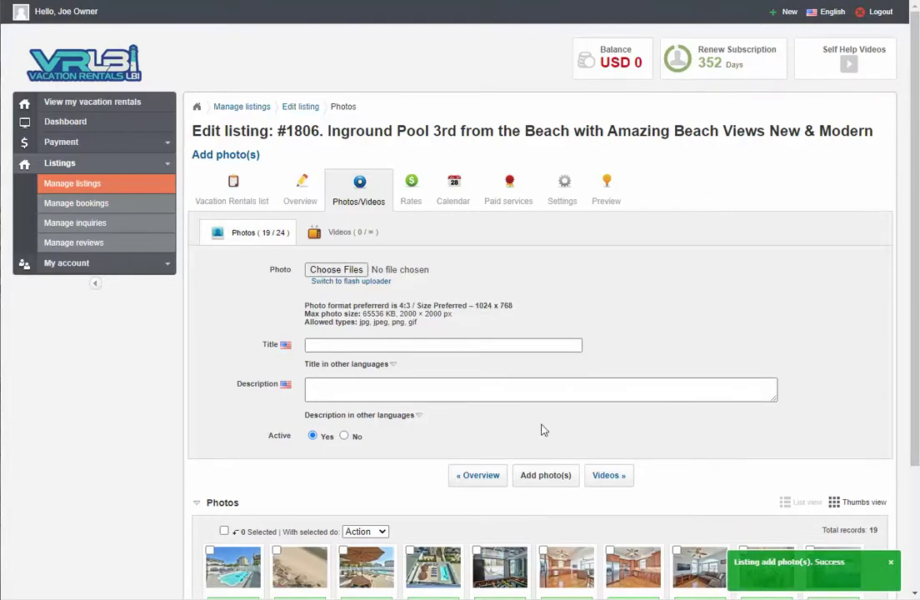
- Move the bathroom photo up after the game room, keeping the pool photo first
scroll(549, 420, down, 2)
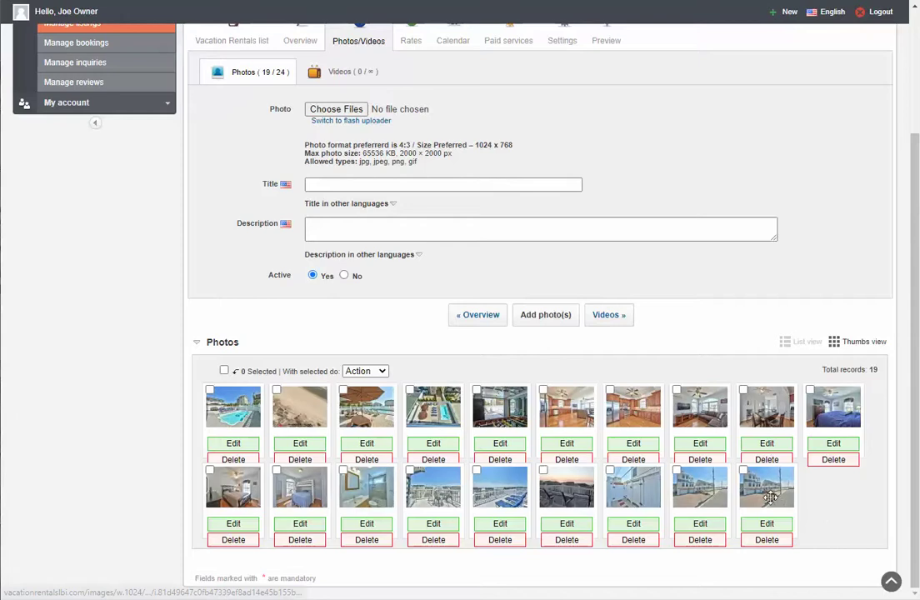
drag(754, 492, 232, 413)
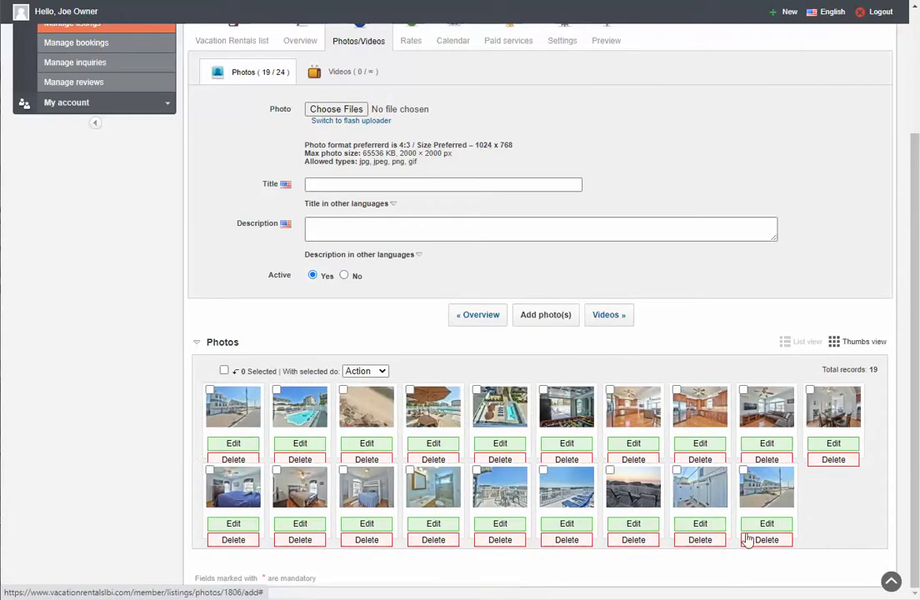
drag(429, 492, 622, 414)
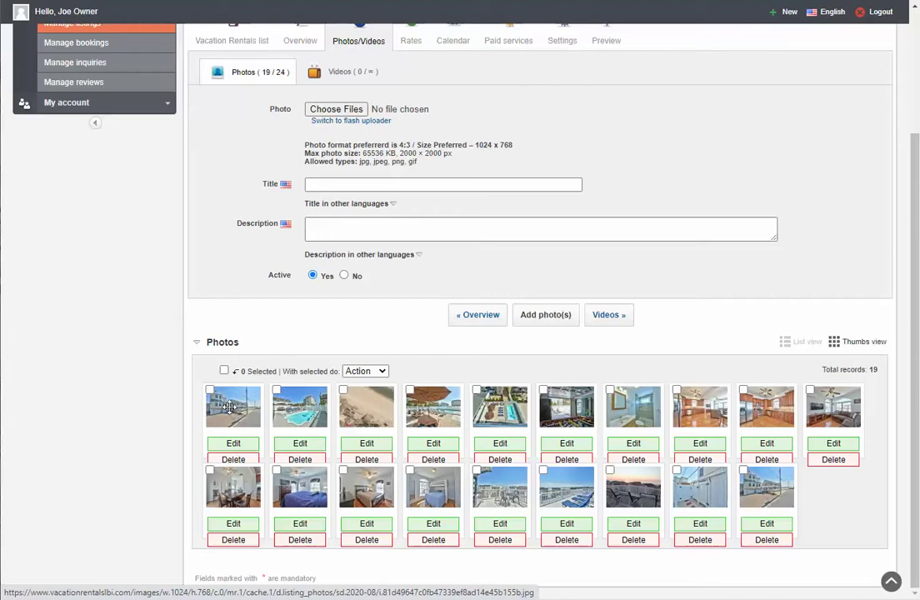
drag(301, 407, 233, 409)
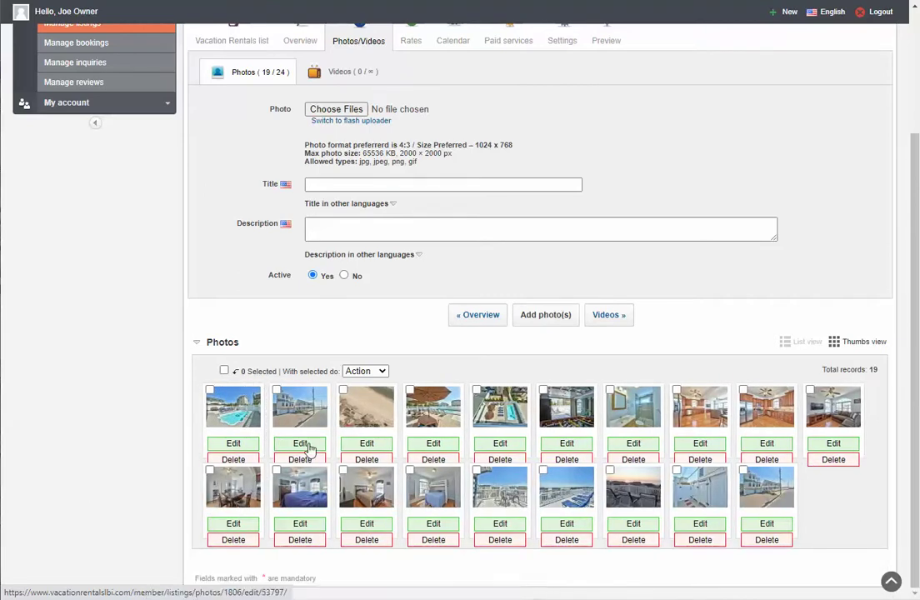
- Move the duplicate street photo to the end of the gallery and delete it
drag(296, 407, 771, 482)
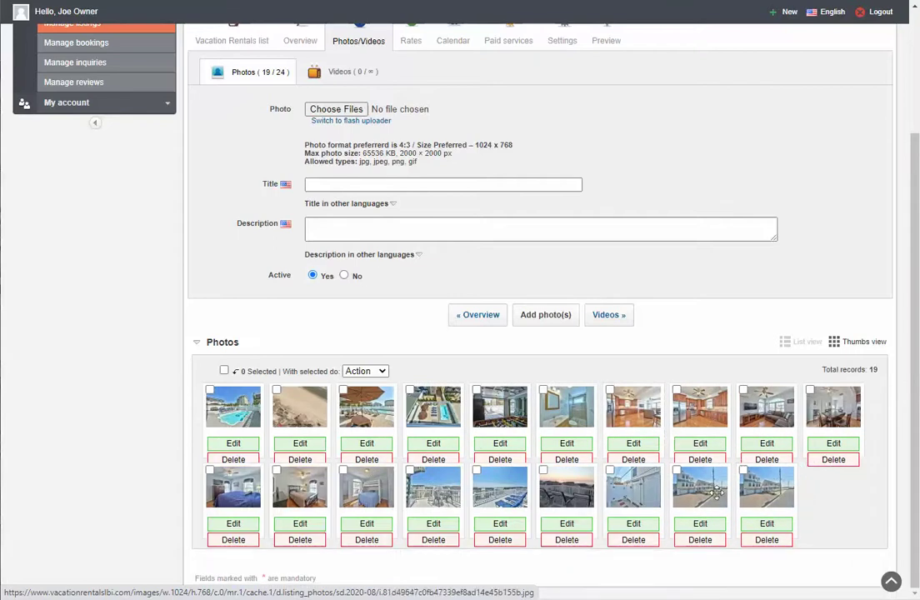
click(768, 541)
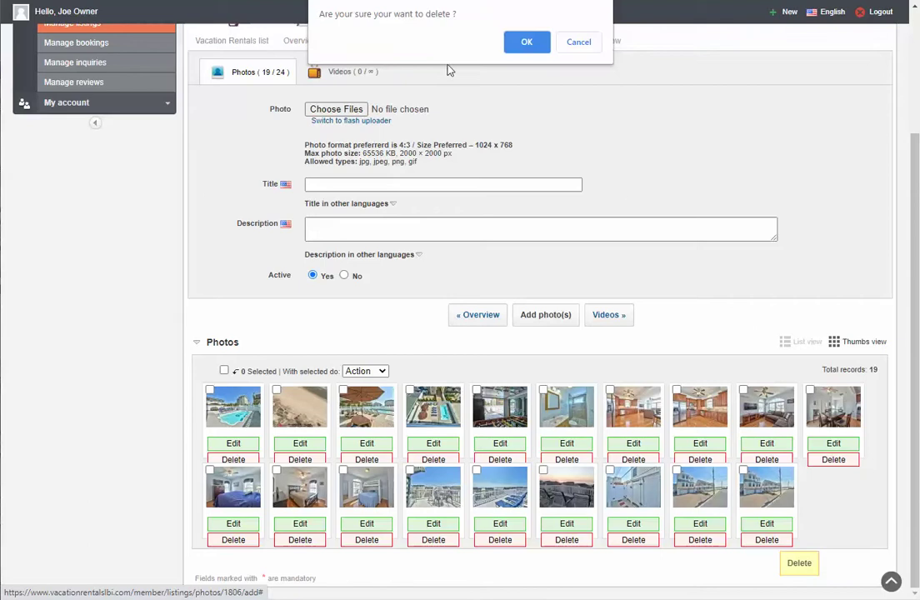
click(525, 41)
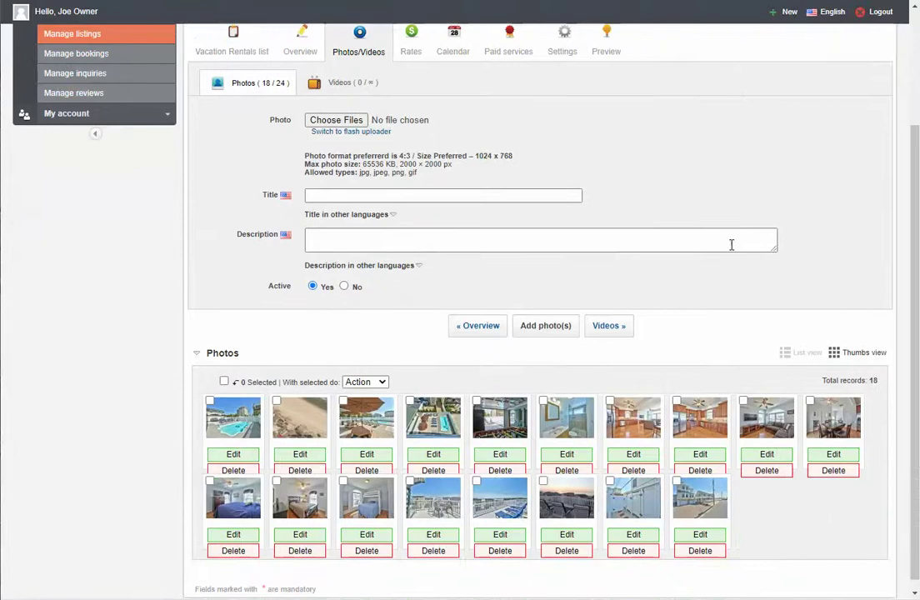
- Upload photos Listing#1-03 through Listing#1-06 together to the gallery
scroll(731, 243, up, 3)
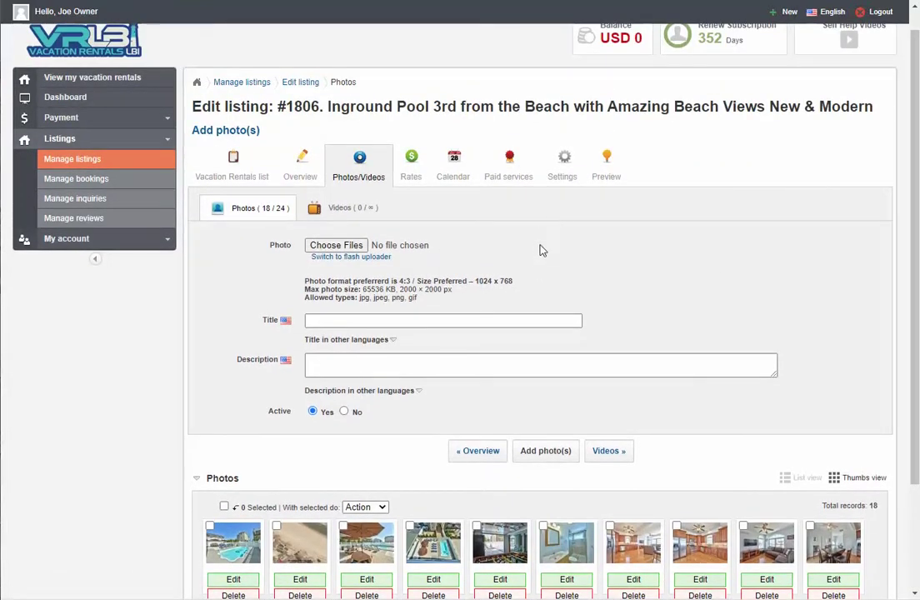
click(350, 249)
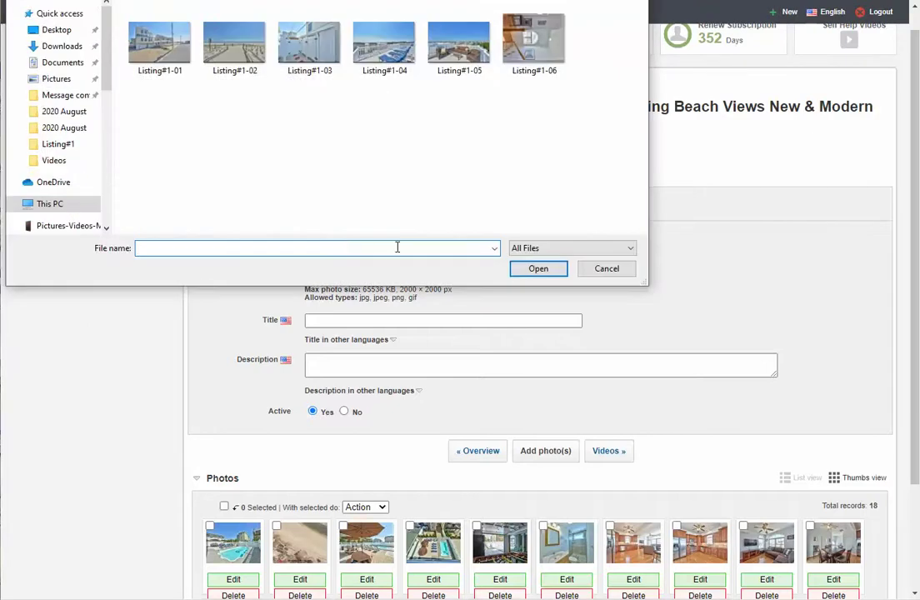
click(309, 52)
ctrl+click(384, 49)
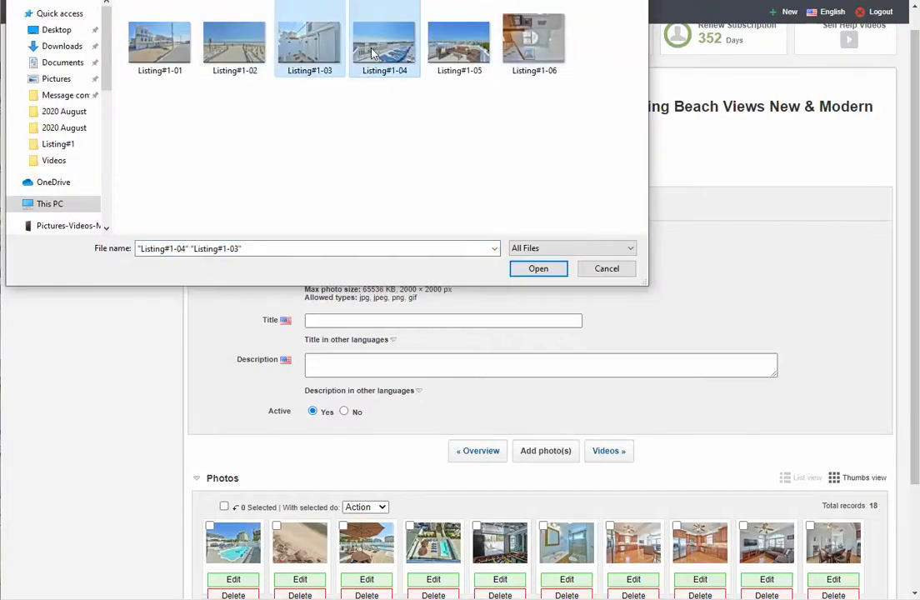
ctrl+click(457, 57)
ctrl+click(537, 48)
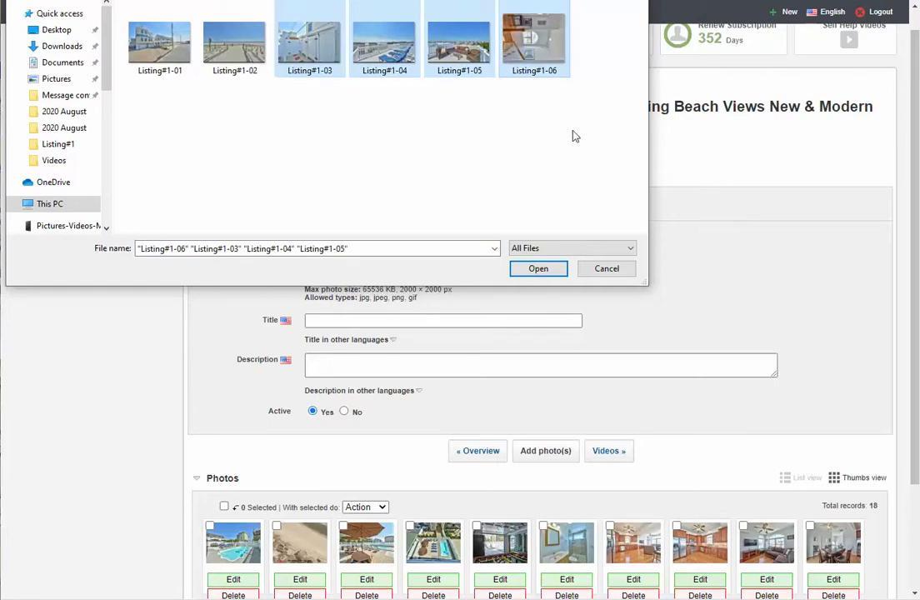
click(538, 270)
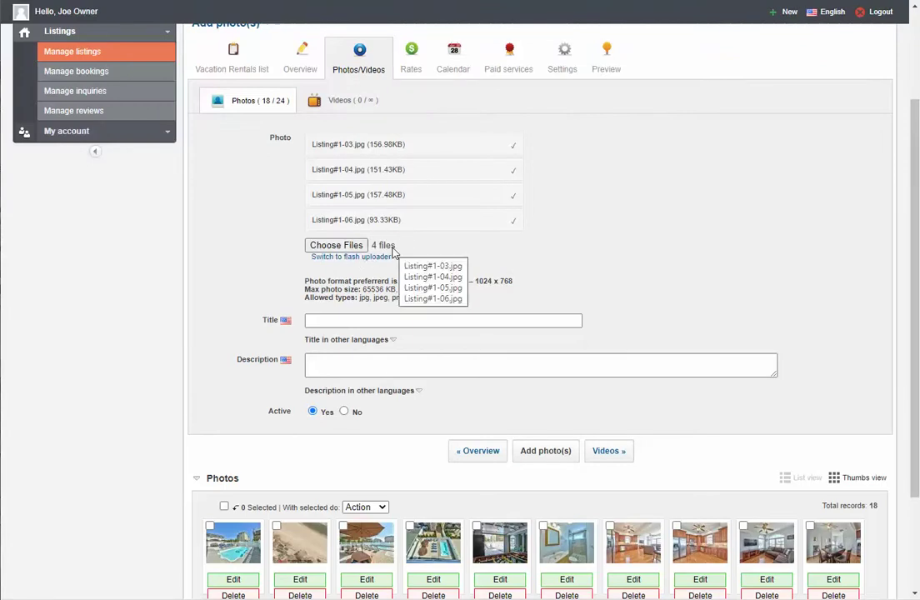
click(543, 454)
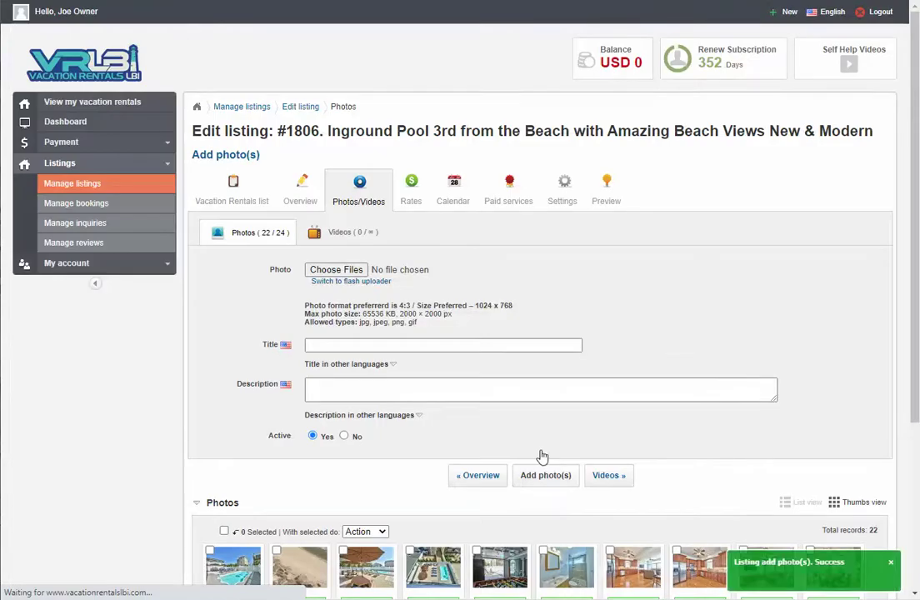
- Rotate the staircase photo a quarter turn left and save it
scroll(661, 373, down, 3)
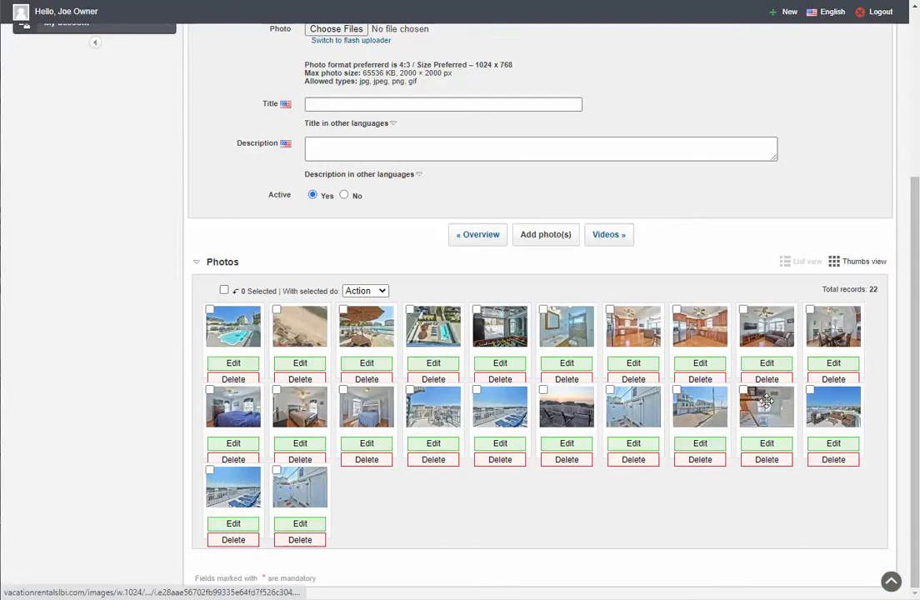
scroll(726, 523, up, 3)
scroll(772, 312, down, 3)
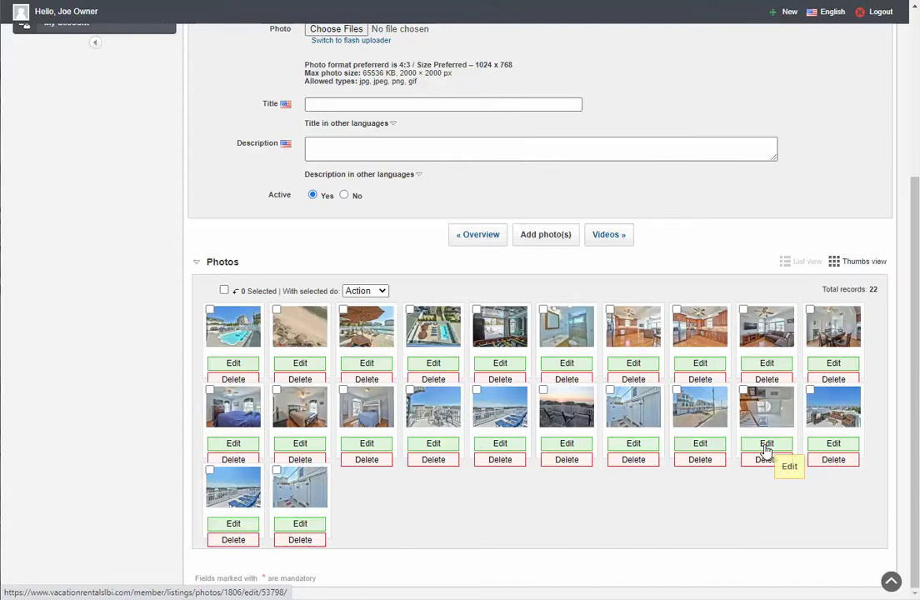
click(765, 448)
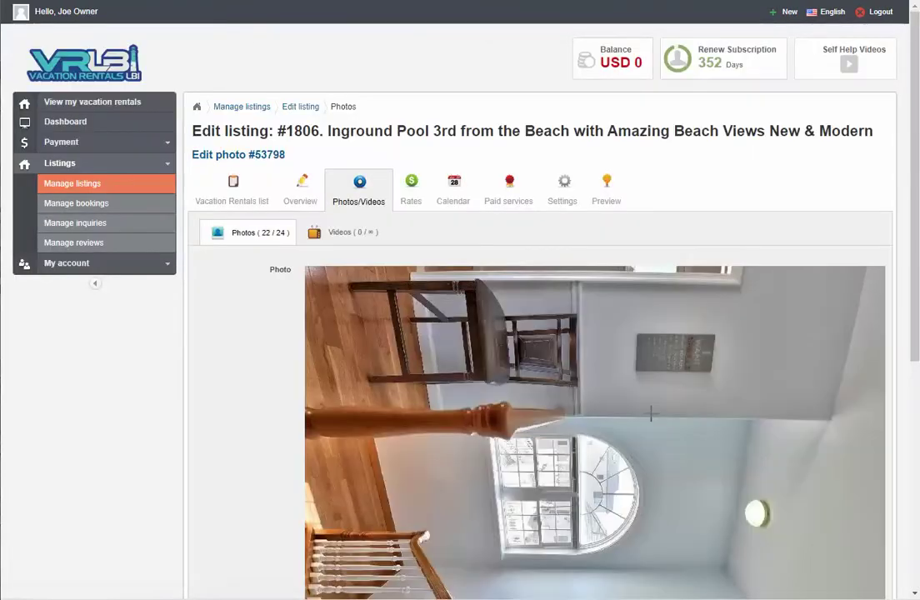
scroll(315, 364, down, 3)
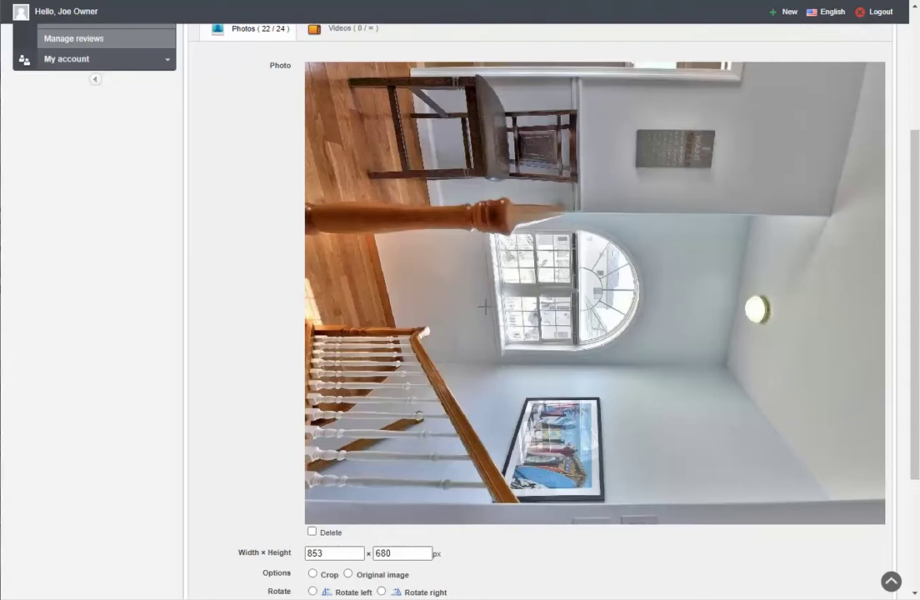
scroll(484, 306, down, 2)
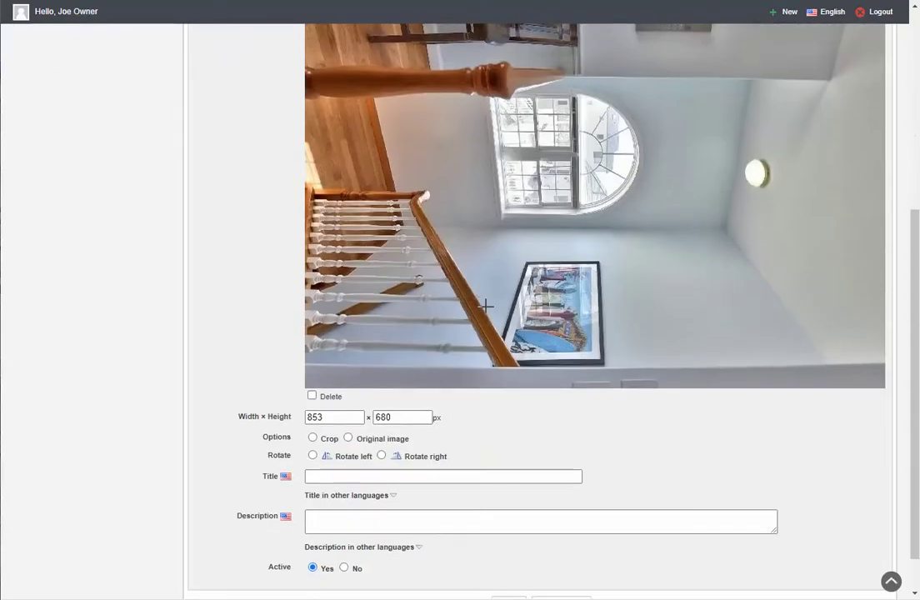
scroll(514, 338, up, 1)
scroll(514, 338, down, 1)
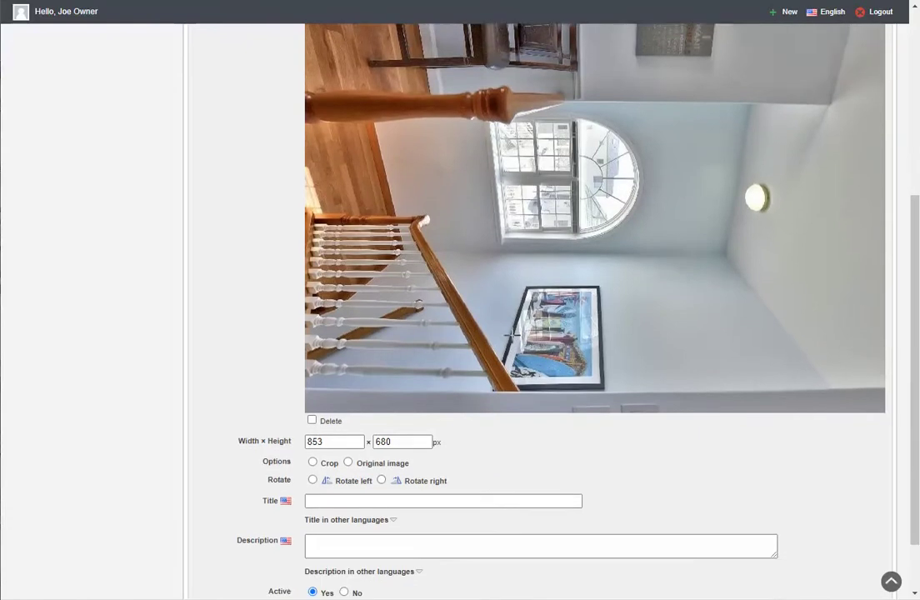
scroll(514, 338, up, 5)
scroll(511, 335, down, 3)
scroll(512, 336, down, 2)
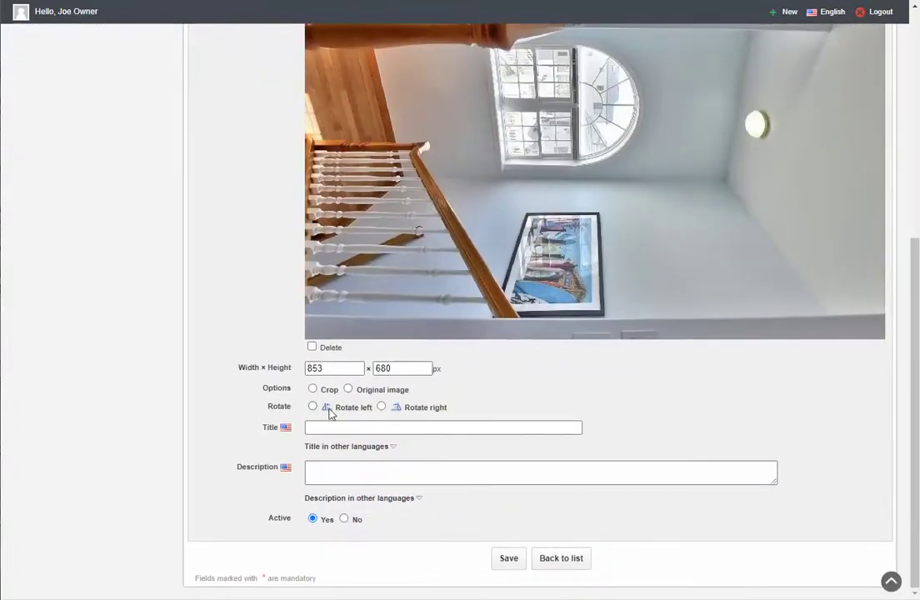
scroll(588, 370, up, 2)
scroll(589, 367, down, 1)
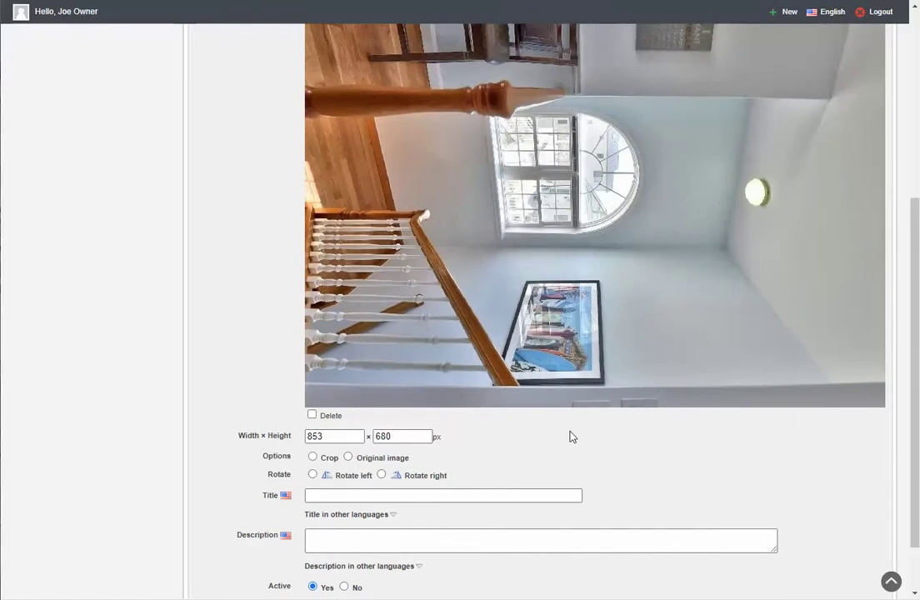
click(312, 476)
scroll(580, 425, down, 1)
click(508, 558)
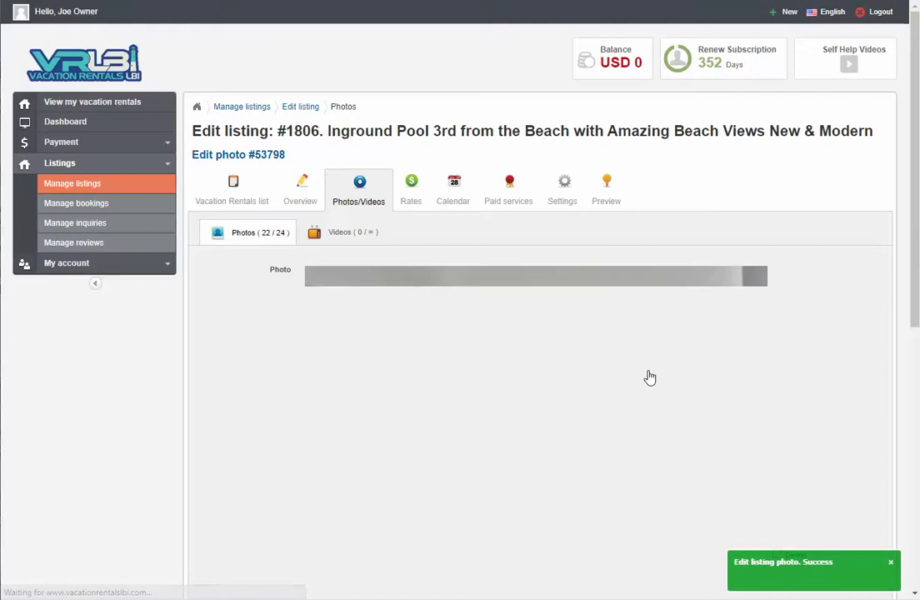
- Choose the crop option and enter the title 'Staircase'
scroll(650, 377, down, 6)
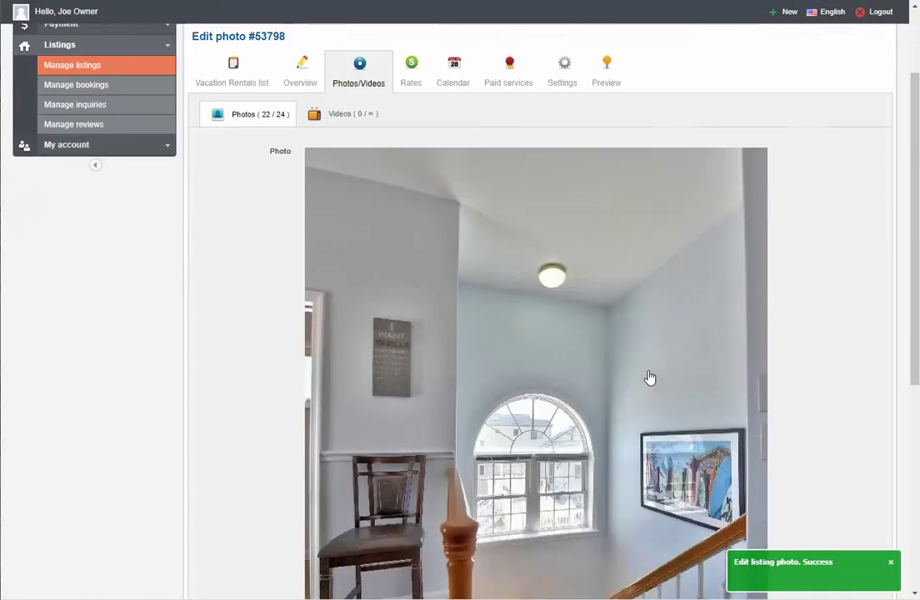
scroll(650, 378, down, 1)
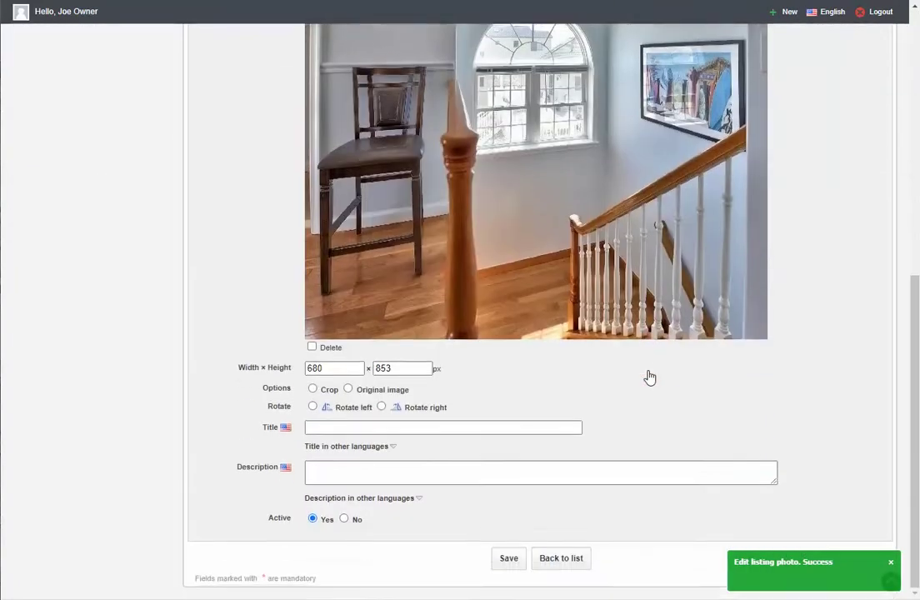
click(313, 389)
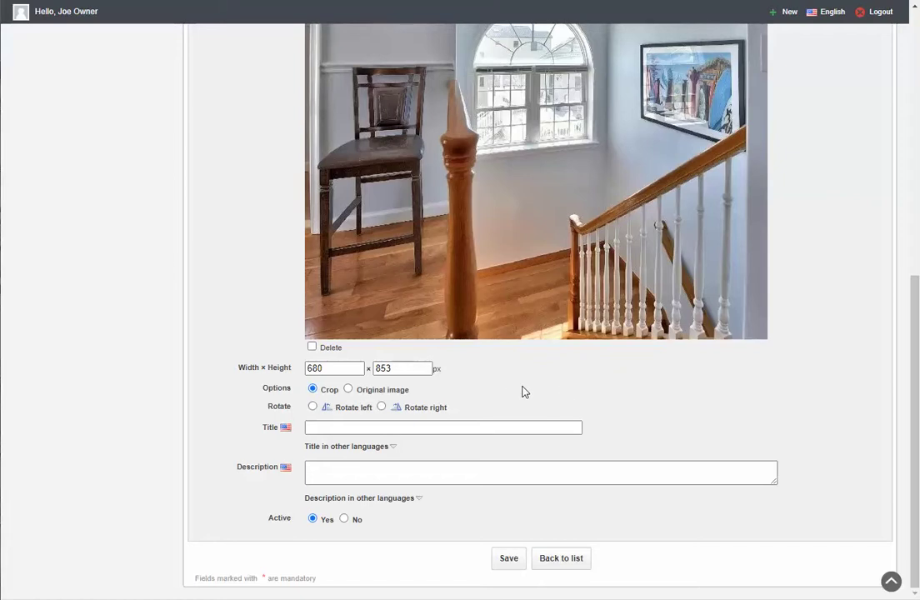
click(326, 426)
text(Staircase)
- Save the 'Staircase' title and reopen the photo to confirm it was kept
click(549, 568)
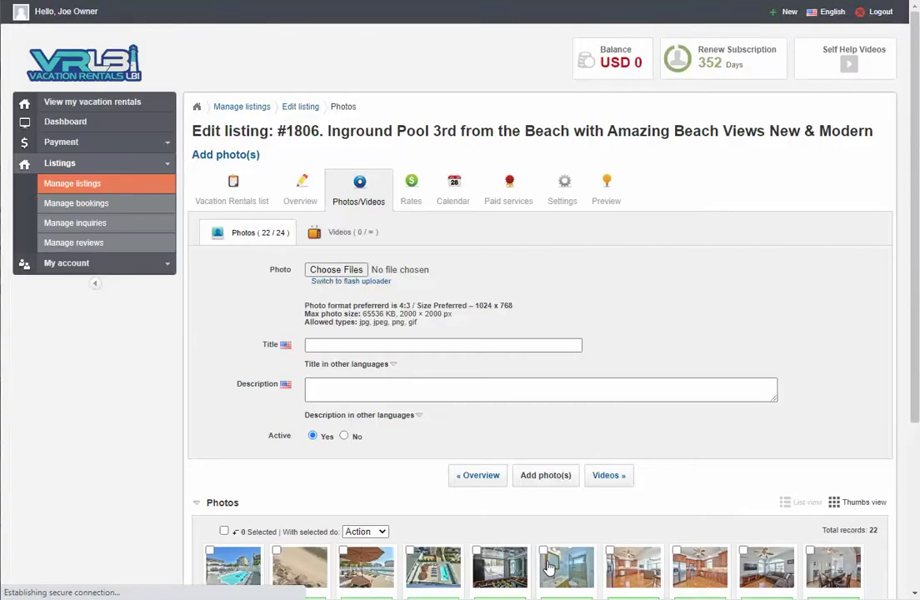
scroll(554, 345, down, 3)
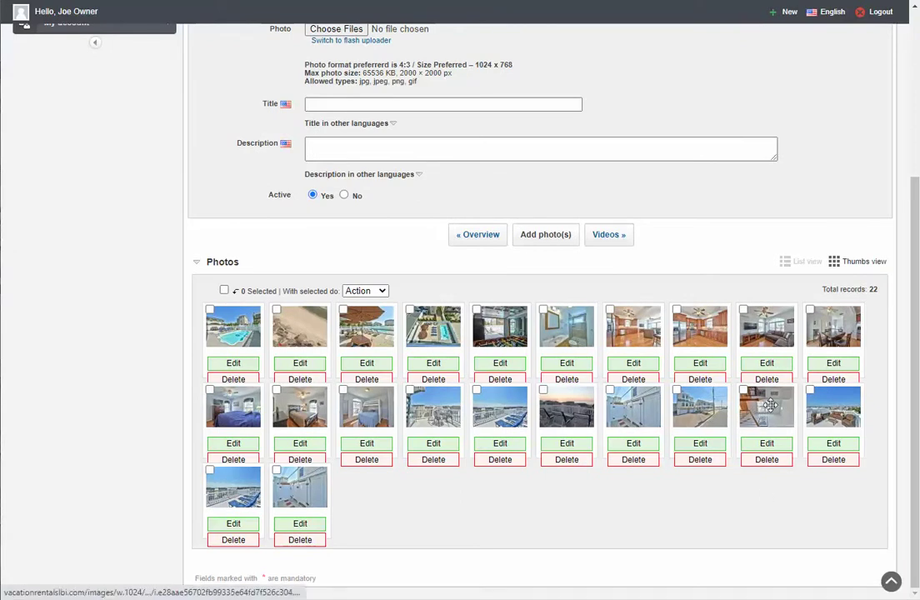
click(768, 446)
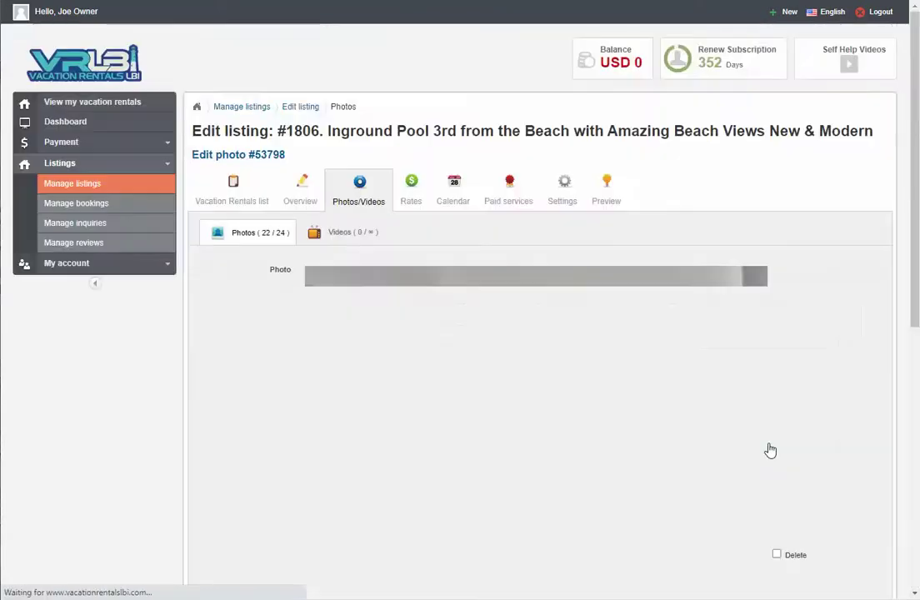
scroll(666, 427, down, 4)
scroll(707, 426, down, 2)
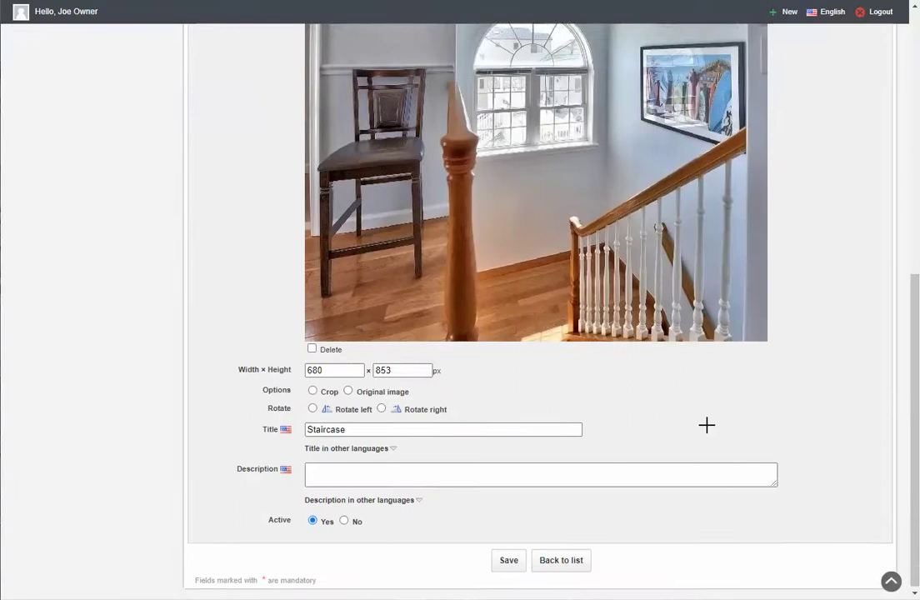
click(565, 560)
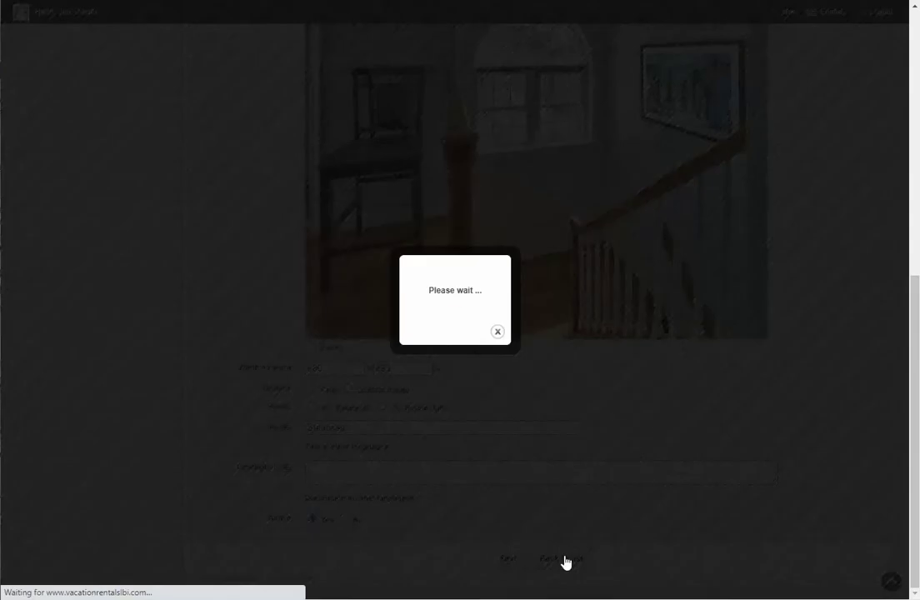
- Recheck the staircase photo's edit page once more and return to the gallery
scroll(745, 501, down, 3)
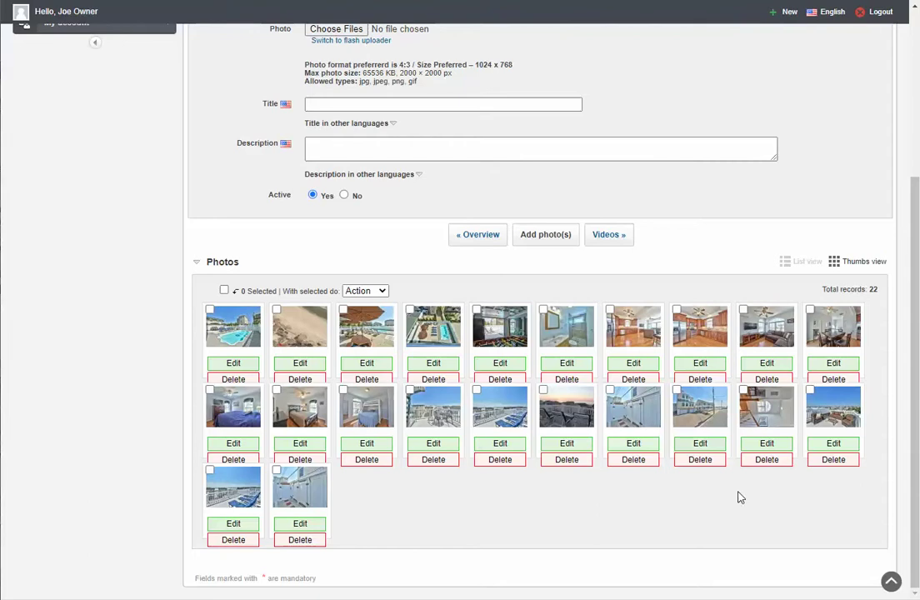
click(764, 446)
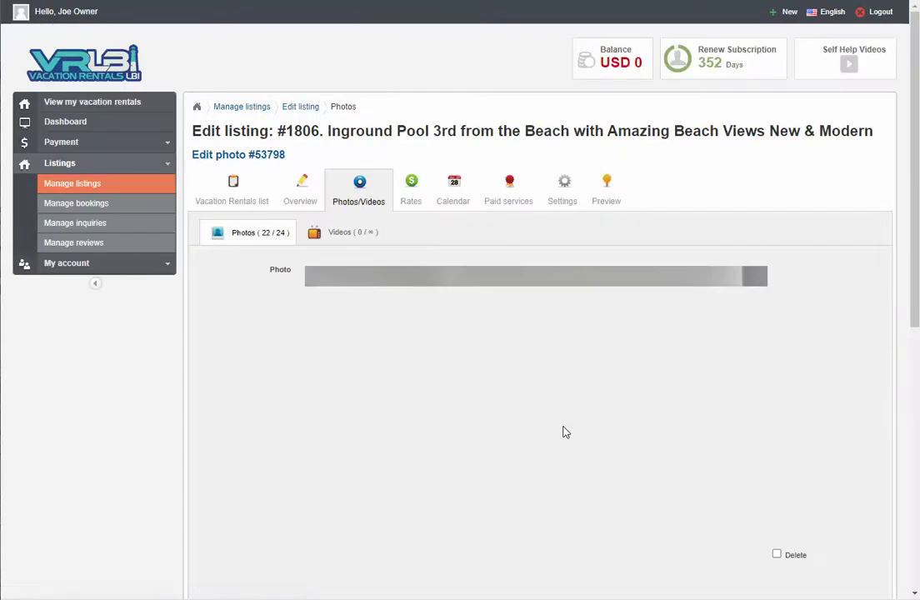
scroll(564, 432, down, 3)
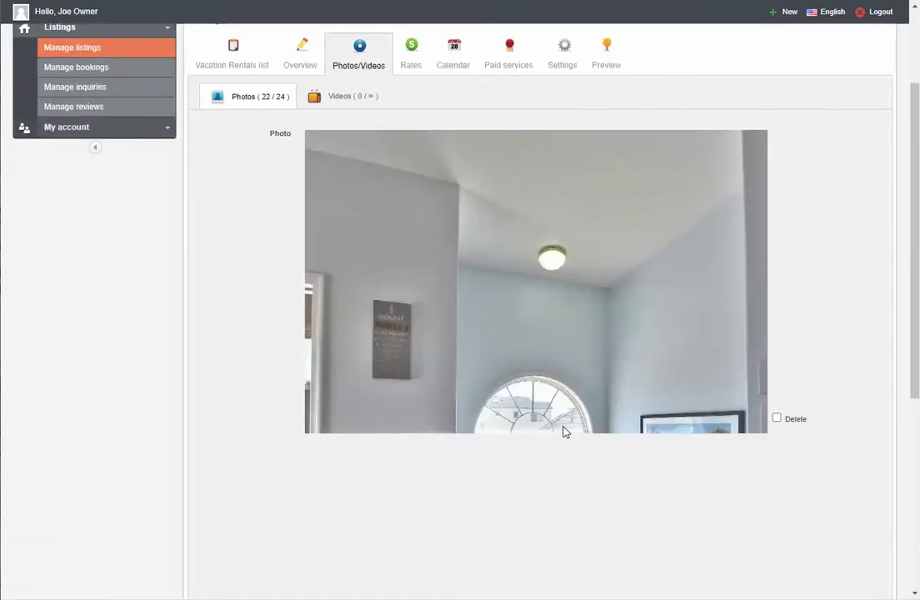
scroll(562, 427, down, 8)
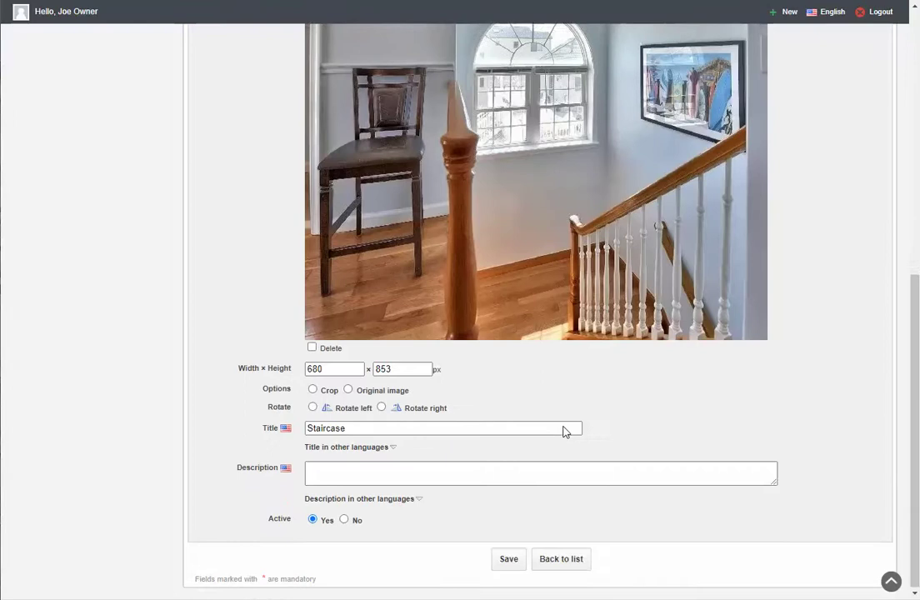
click(568, 561)
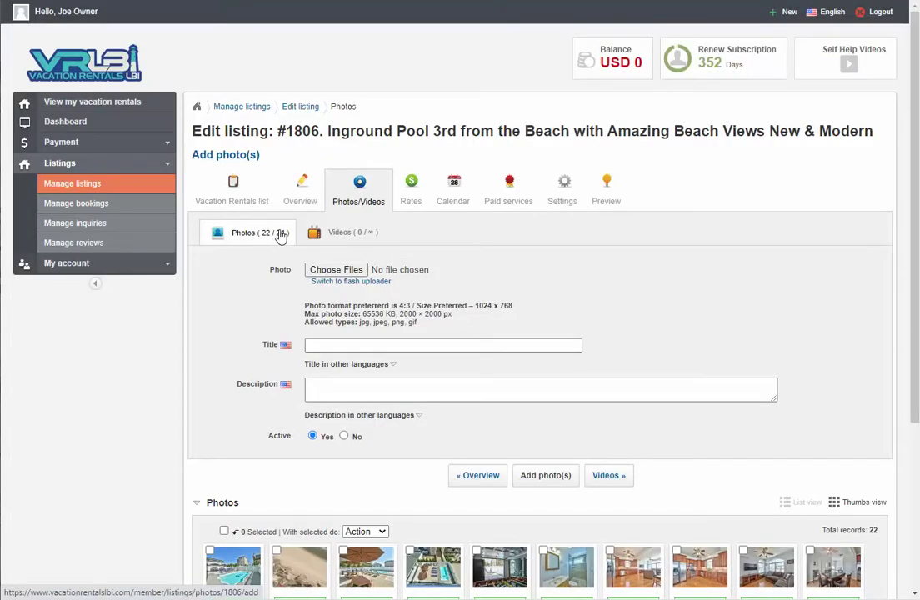
scroll(682, 278, down, 5)
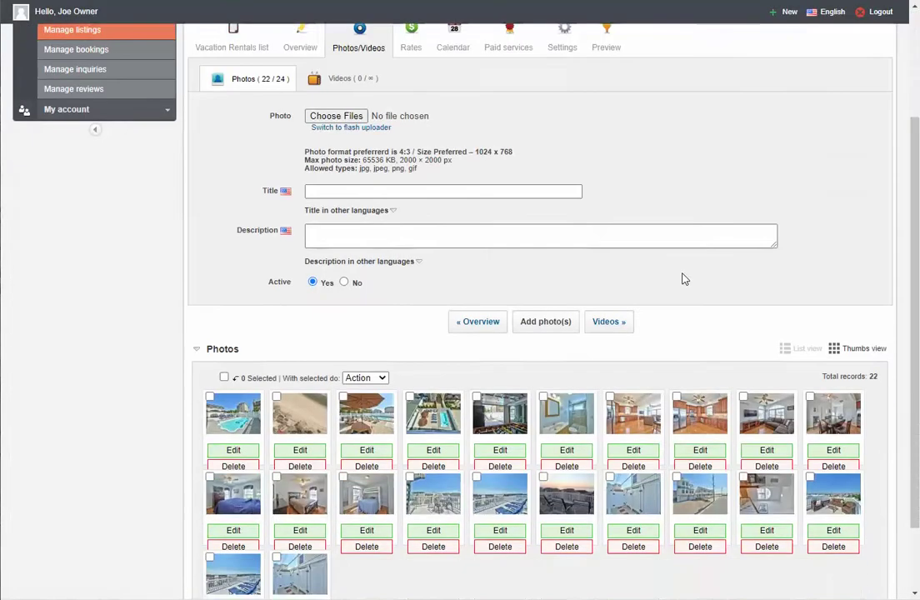
scroll(483, 554, down, 1)
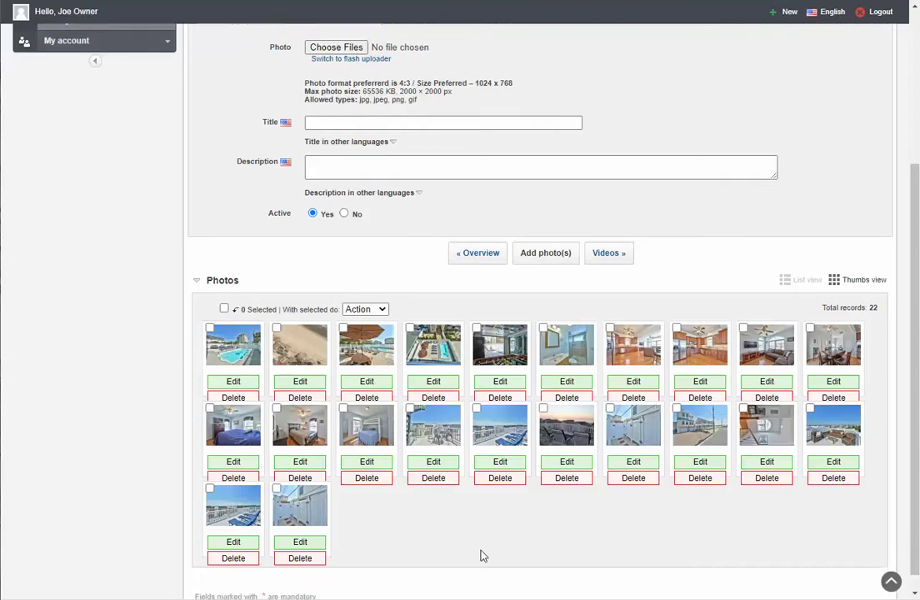